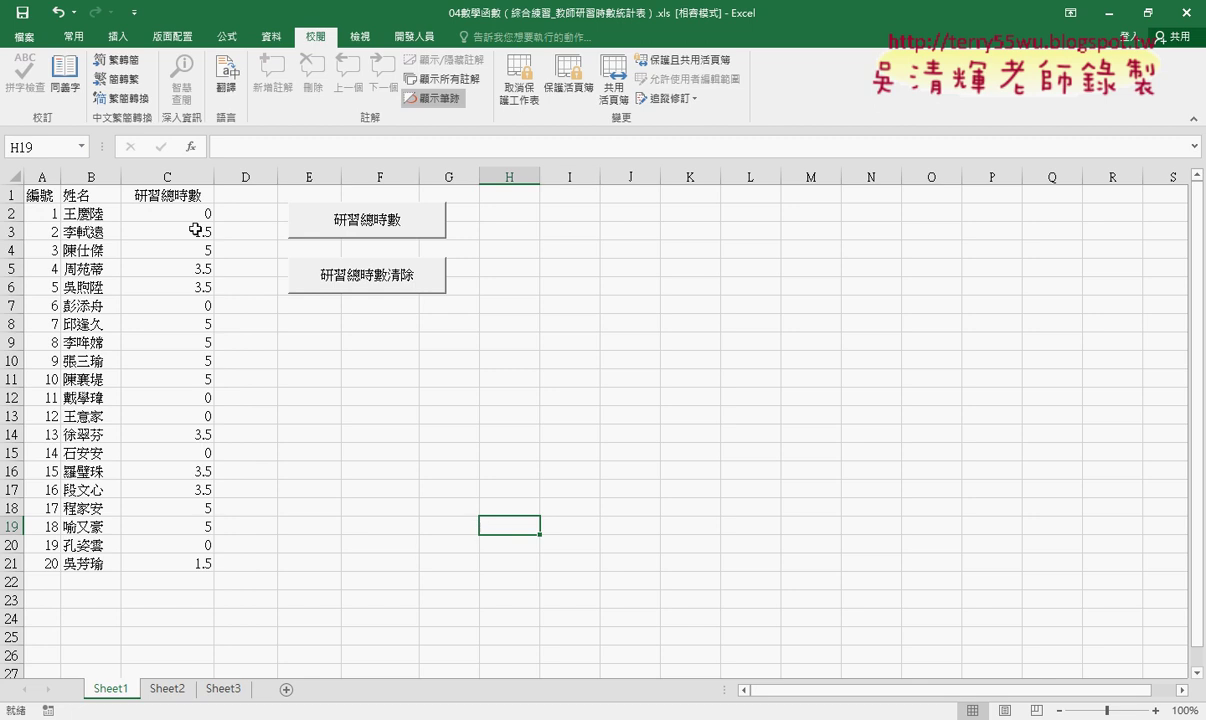
# Select C2 and unprotect Sheet1 with its password to reveal the SUMIF formula
pyautogui.click(188, 214)
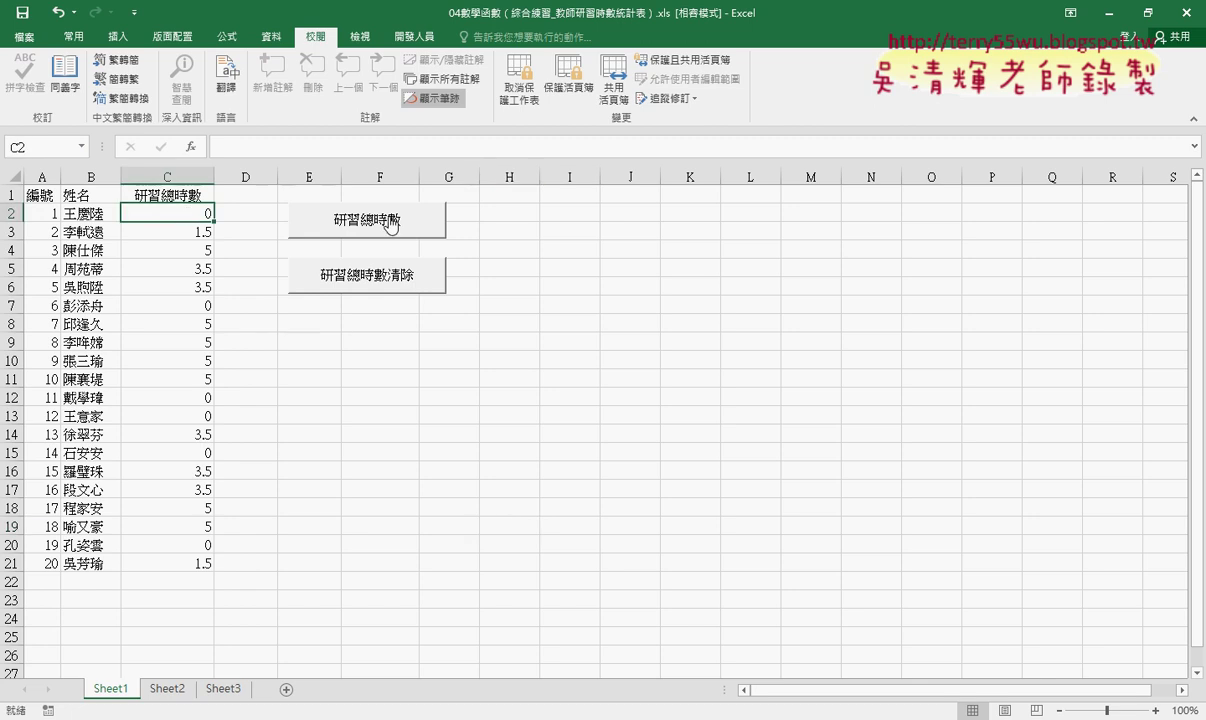
pyautogui.click(518, 86)
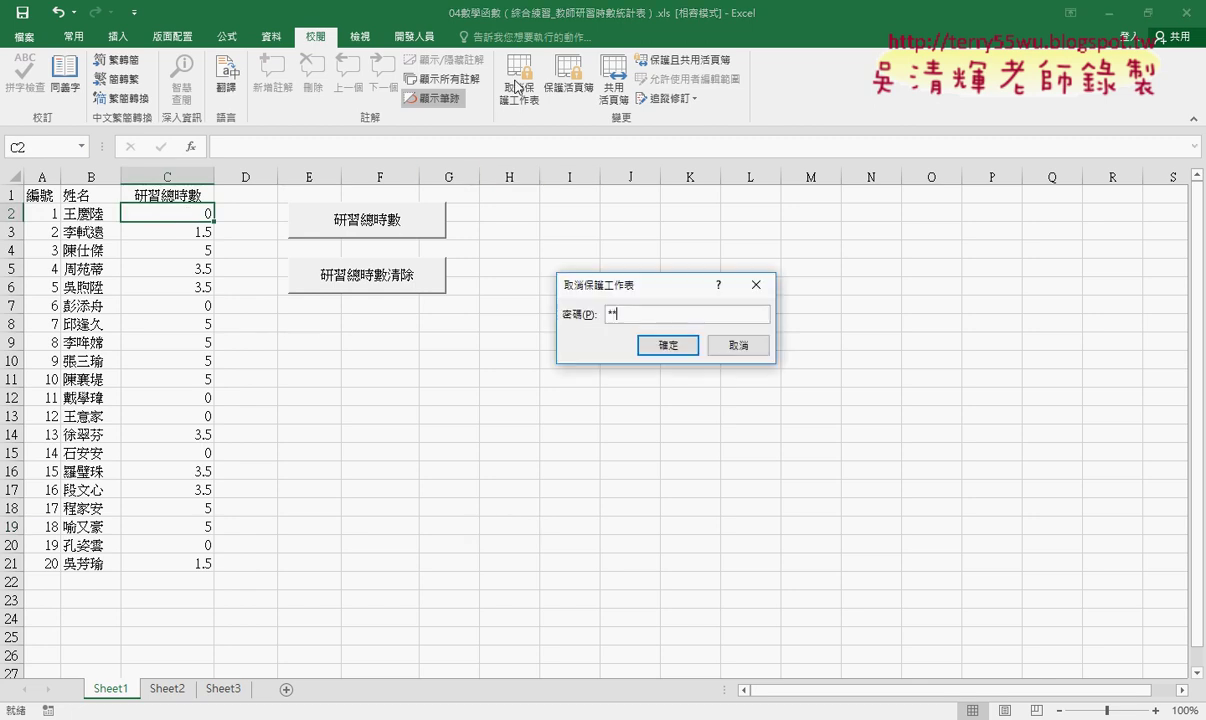
pyautogui.press('Return')
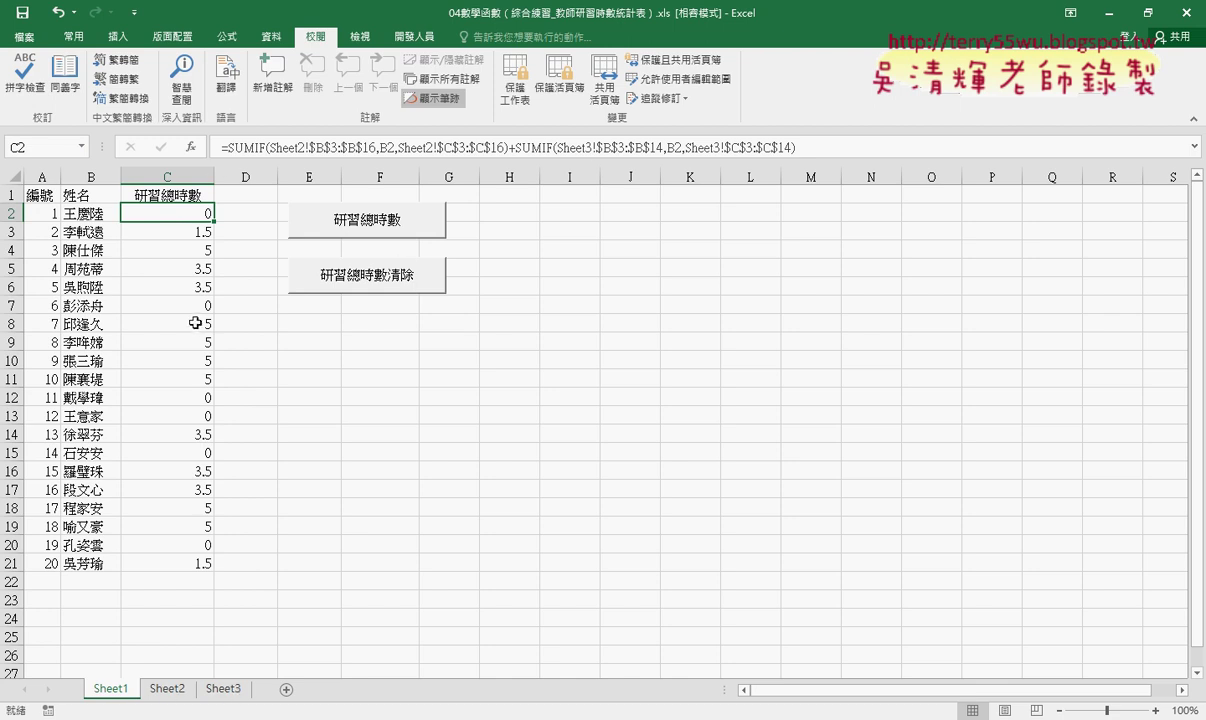
# For all cells, tick both Locked and Hidden on the Format Cells Protection tab
pyautogui.click(13, 176)
pyautogui.rightClick(153, 262)
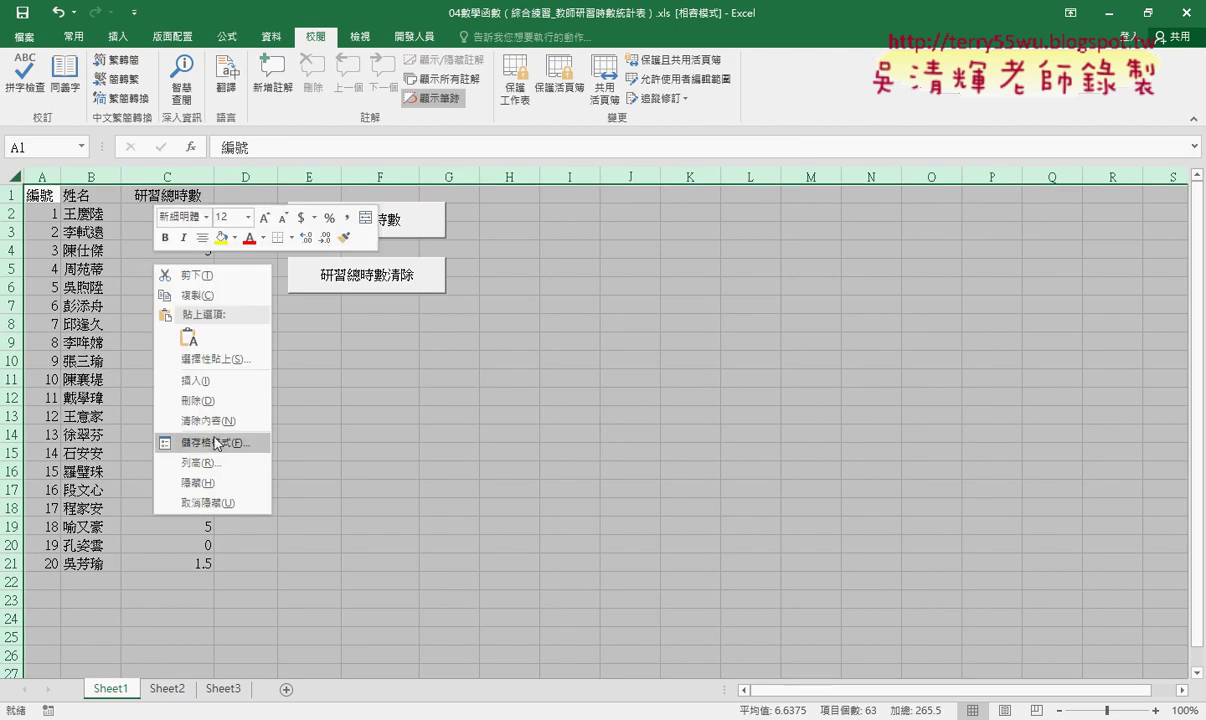
pyautogui.click(218, 445)
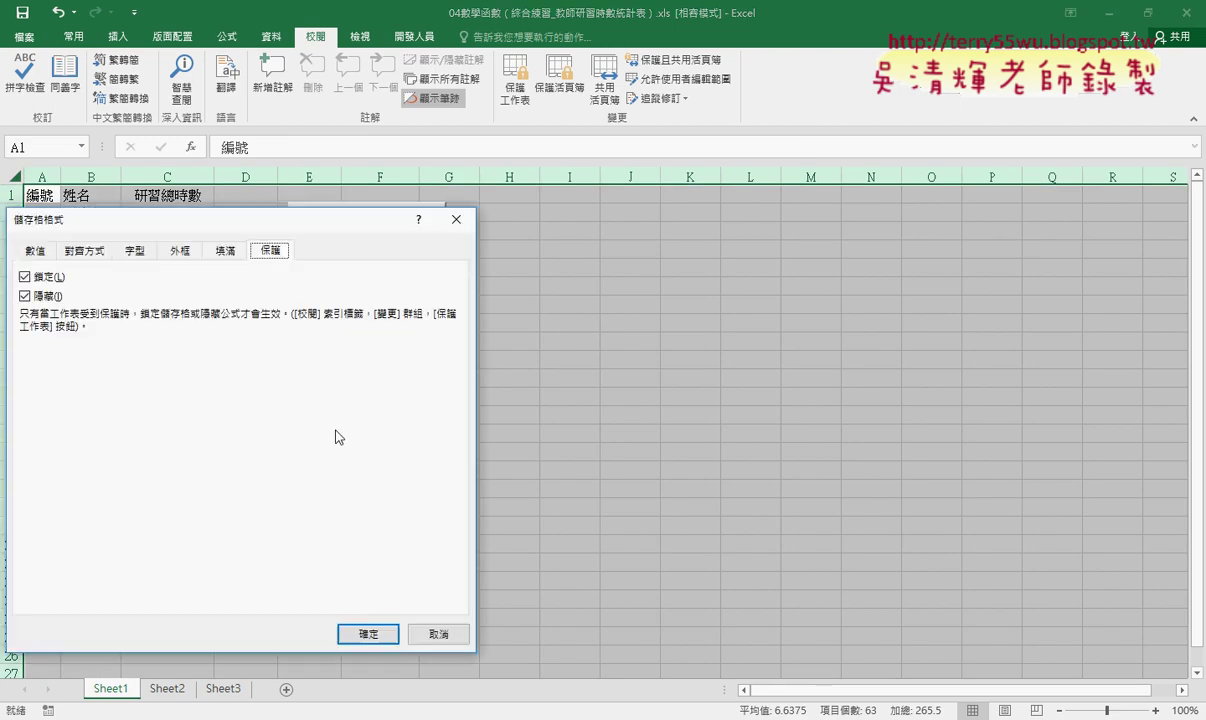
pyautogui.moveTo(348, 213)
pyautogui.mouseDown()
pyautogui.moveTo(447, 213)
pyautogui.moveTo(917, 128)
pyautogui.mouseUp()
pyautogui.click(609, 157)
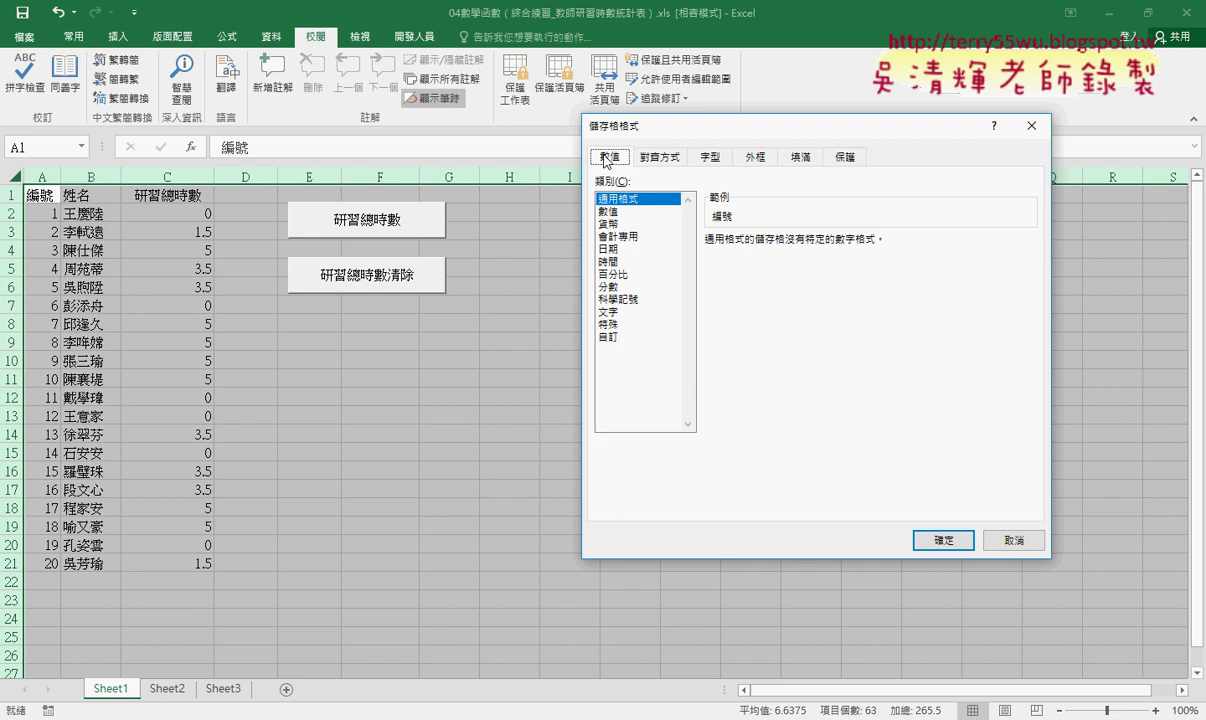
pyautogui.click(845, 158)
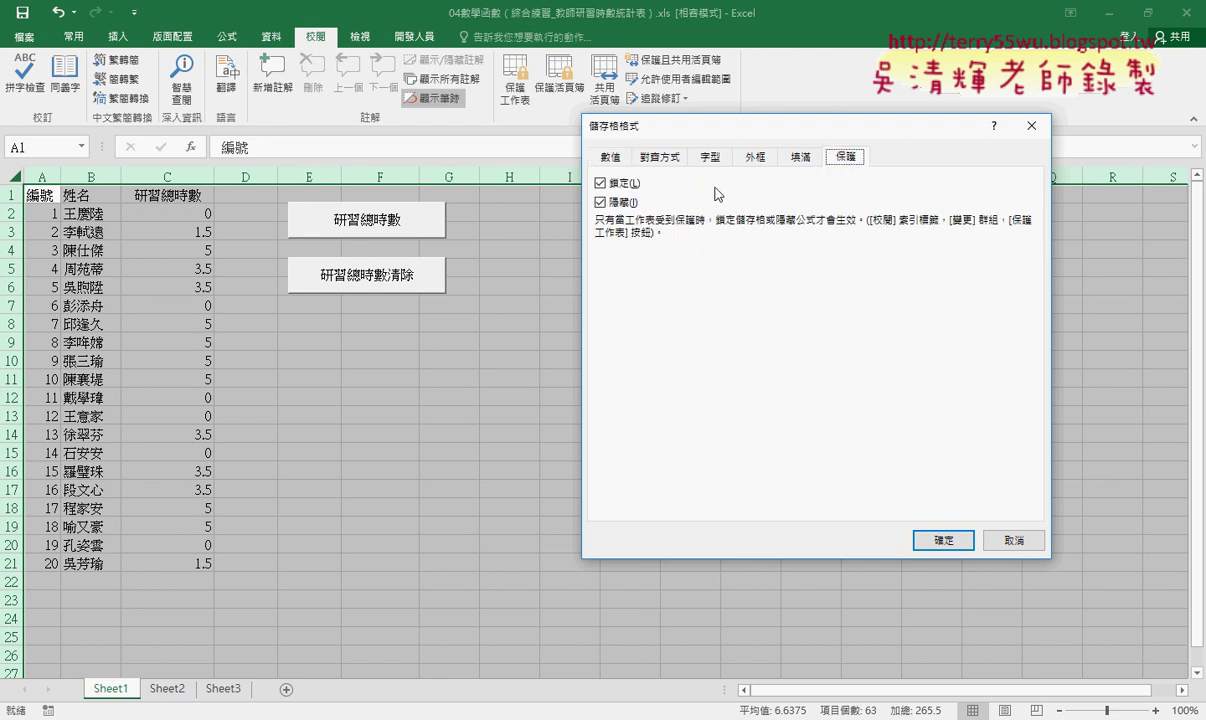
pyautogui.click(600, 184)
pyautogui.click(601, 203)
pyautogui.click(602, 204)
# Apply the Locked/Hidden settings and re-protect Sheet1, entering and confirming its password
pyautogui.click(943, 540)
pyautogui.click(515, 85)
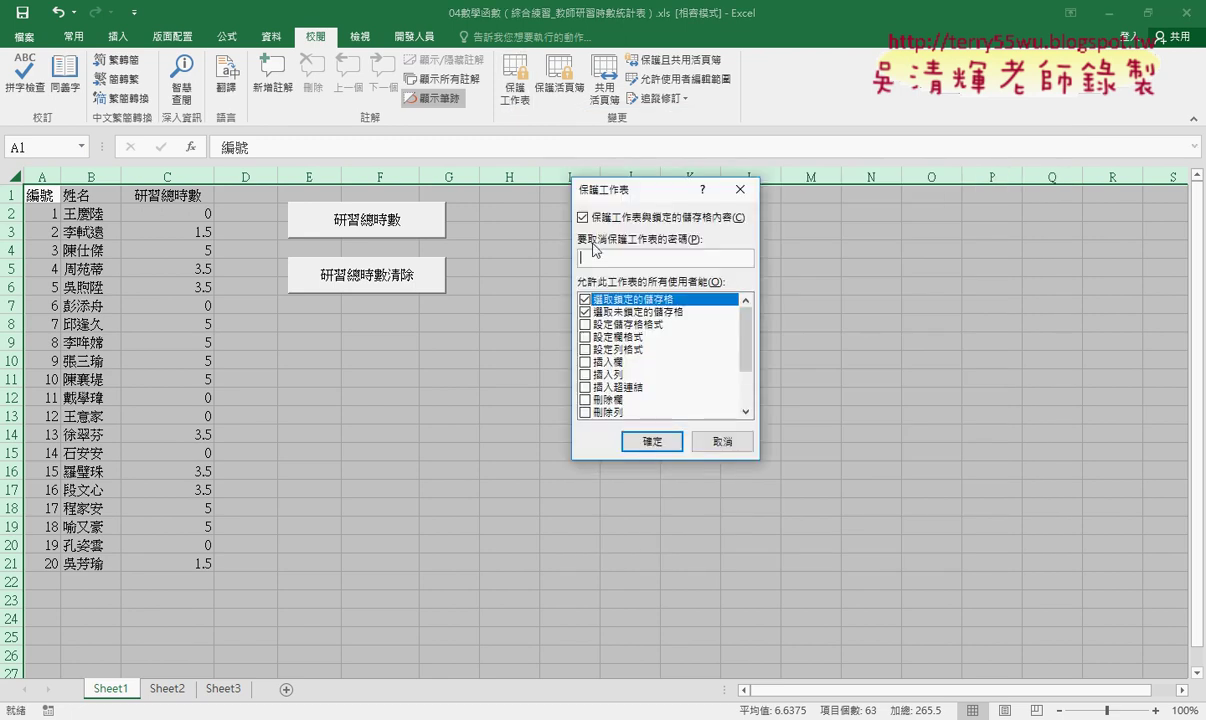
pyautogui.click(649, 440)
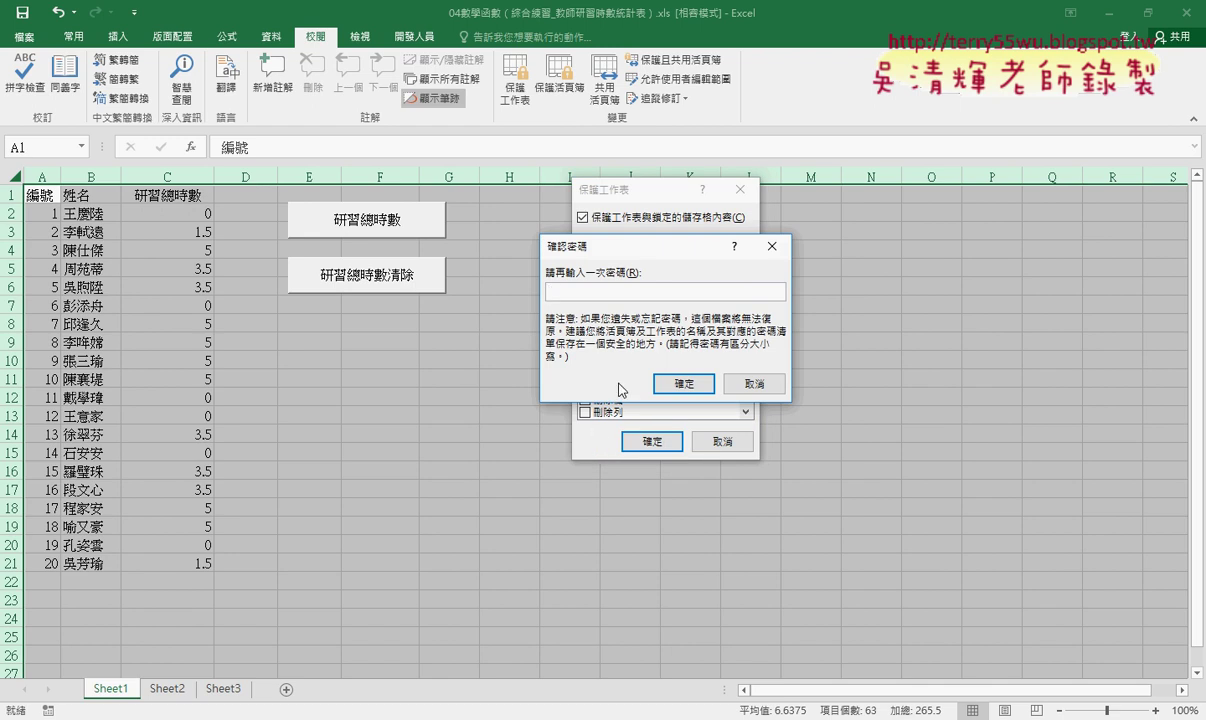
pyautogui.press('Return')
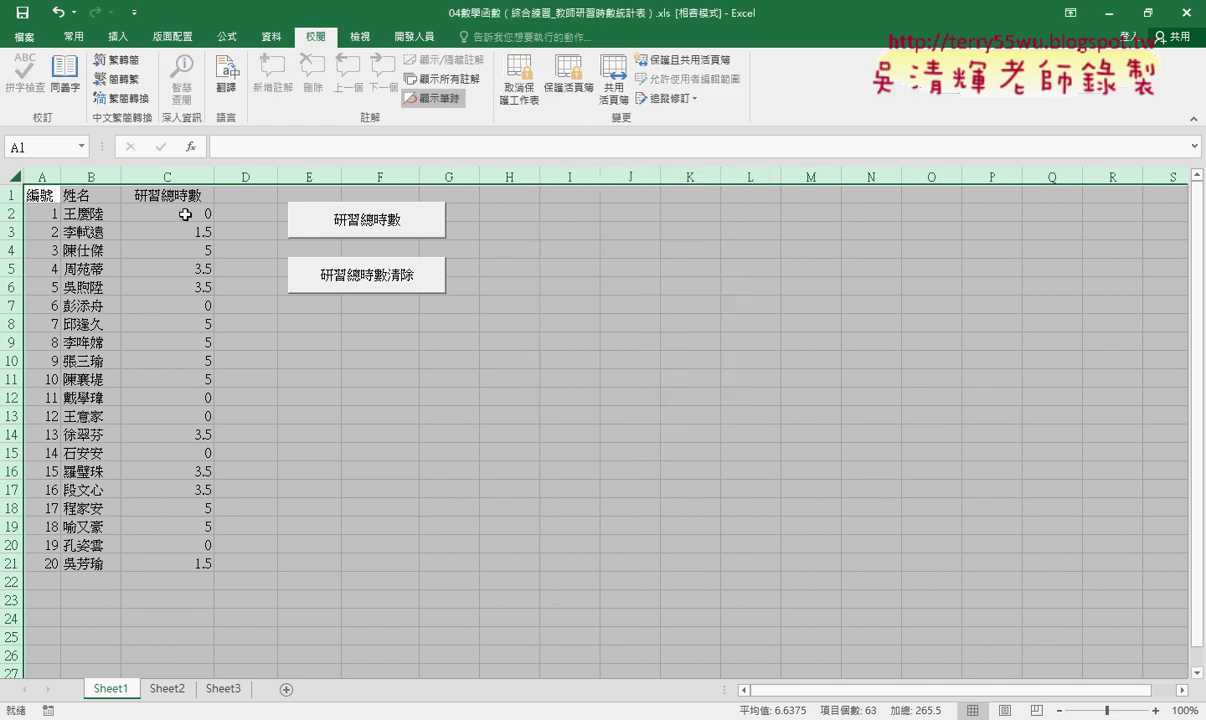
# Select C2 and circle its value and the empty formula bar in red ink
pyautogui.click(455, 433)
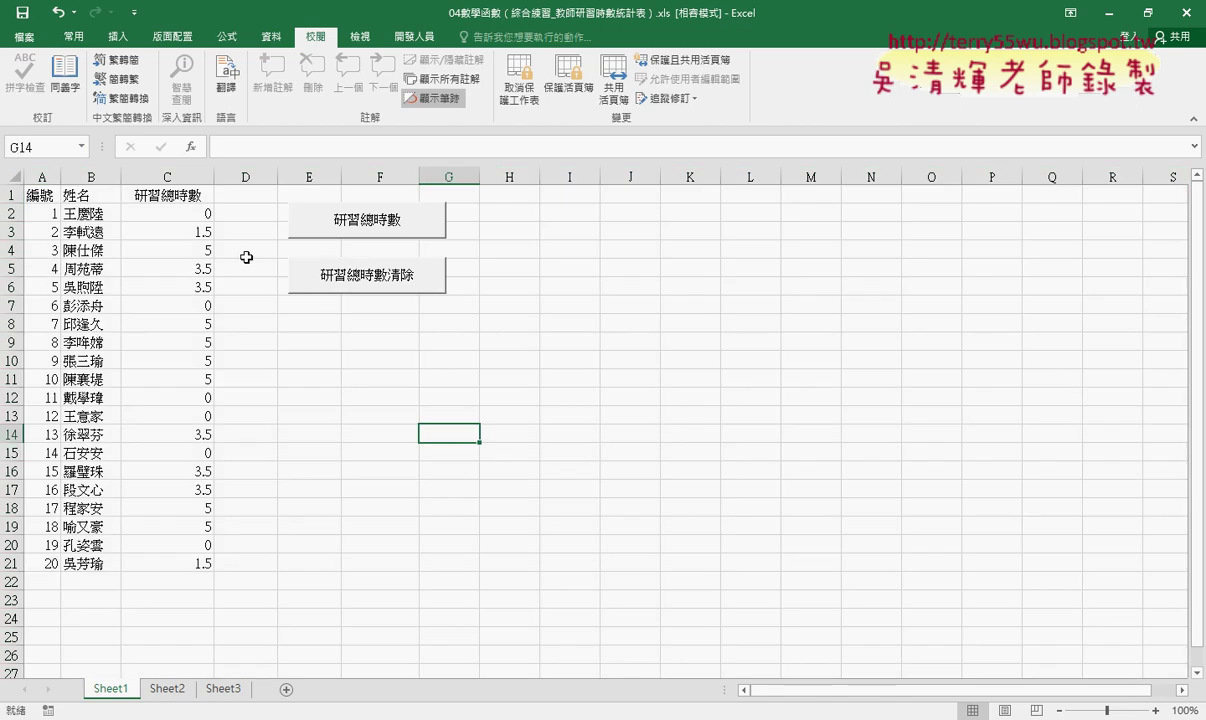
pyautogui.click(187, 214)
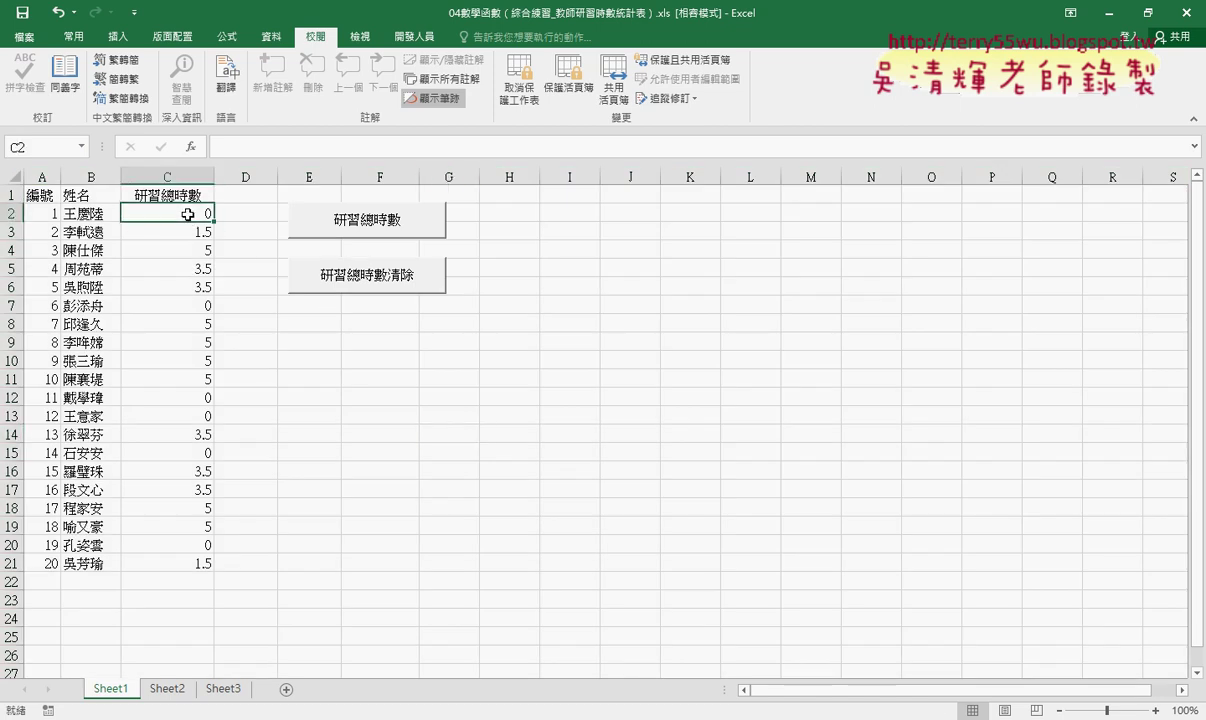
pyautogui.moveTo(229, 237)
pyautogui.mouseDown()
pyautogui.moveTo(213, 152)
pyautogui.moveTo(168, 160)
pyautogui.mouseUp()
pyautogui.moveTo(300, 166); pyautogui.dragTo(336, 172)
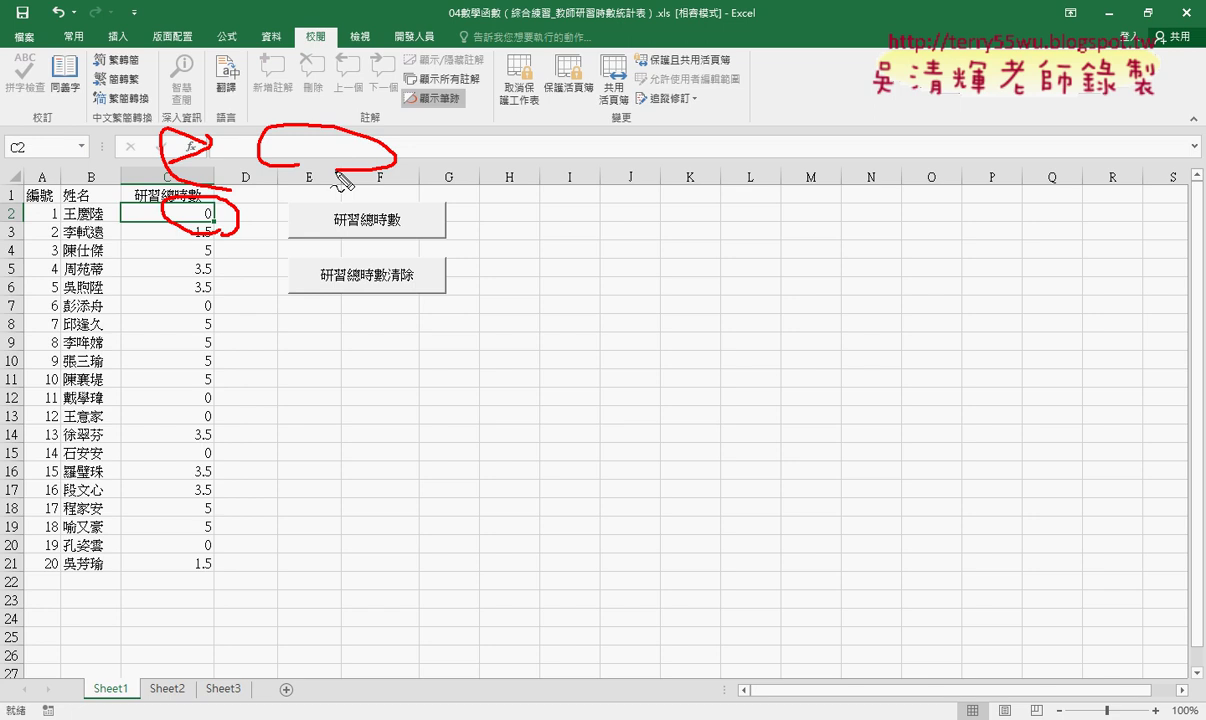
# Add a red arrow, clear the ink, and try editing C2 to trigger the protected-sheet warning
pyautogui.moveTo(510, 129)
pyautogui.mouseDown()
pyautogui.moveTo(480, 70)
pyautogui.moveTo(508, 125)
pyautogui.mouseUp()
pyautogui.moveTo(612, 298)
pyautogui.mouseDown()
pyautogui.moveTo(523, 122)
pyautogui.moveTo(588, 137)
pyautogui.mouseUp()
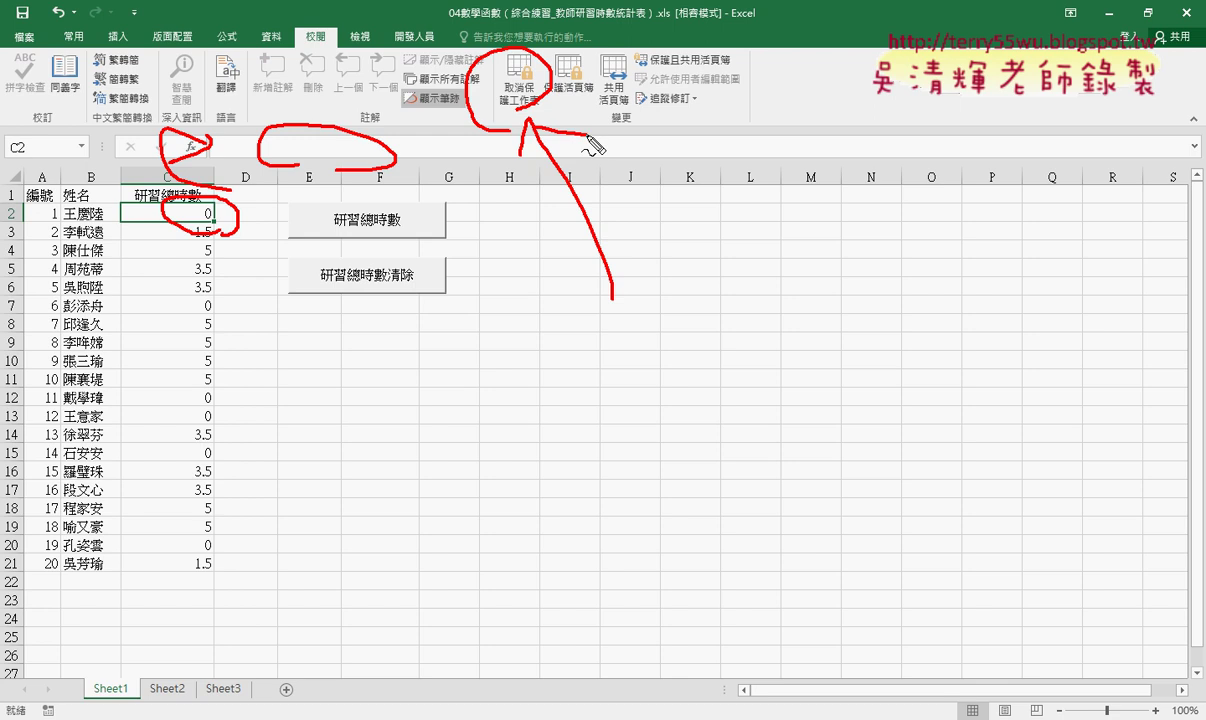
pyautogui.press('Escape')
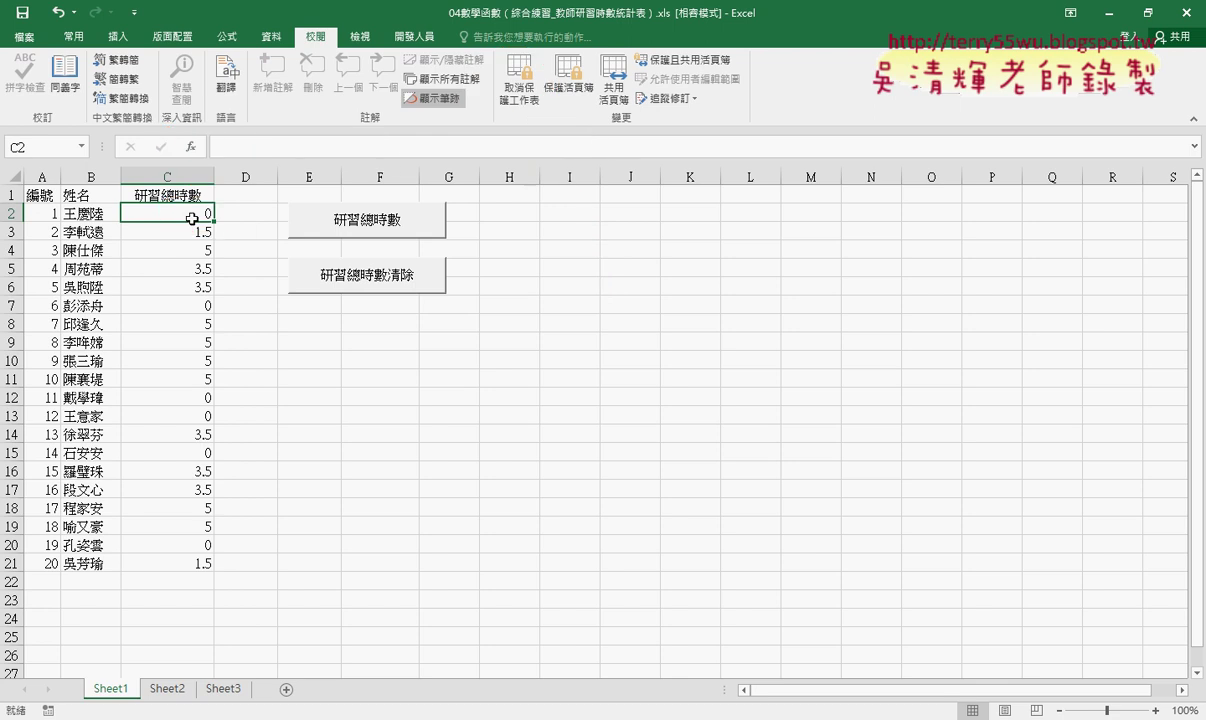
pyautogui.doubleClick(190, 216)
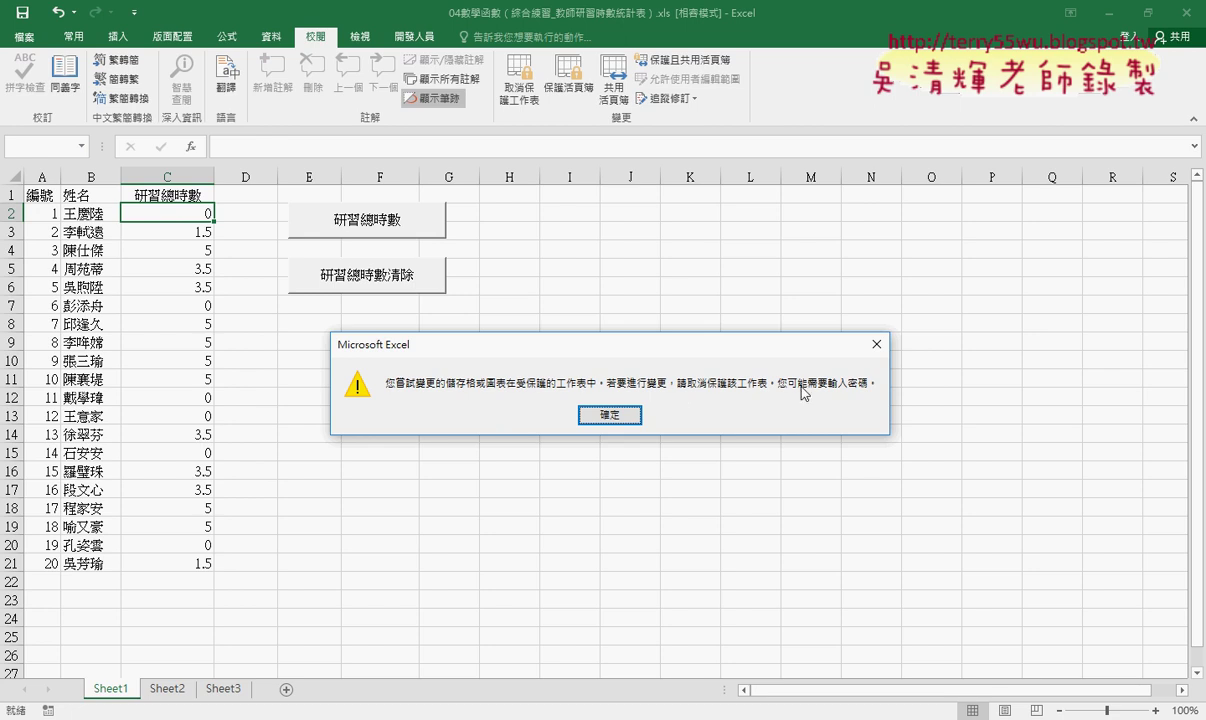
pyautogui.click(636, 416)
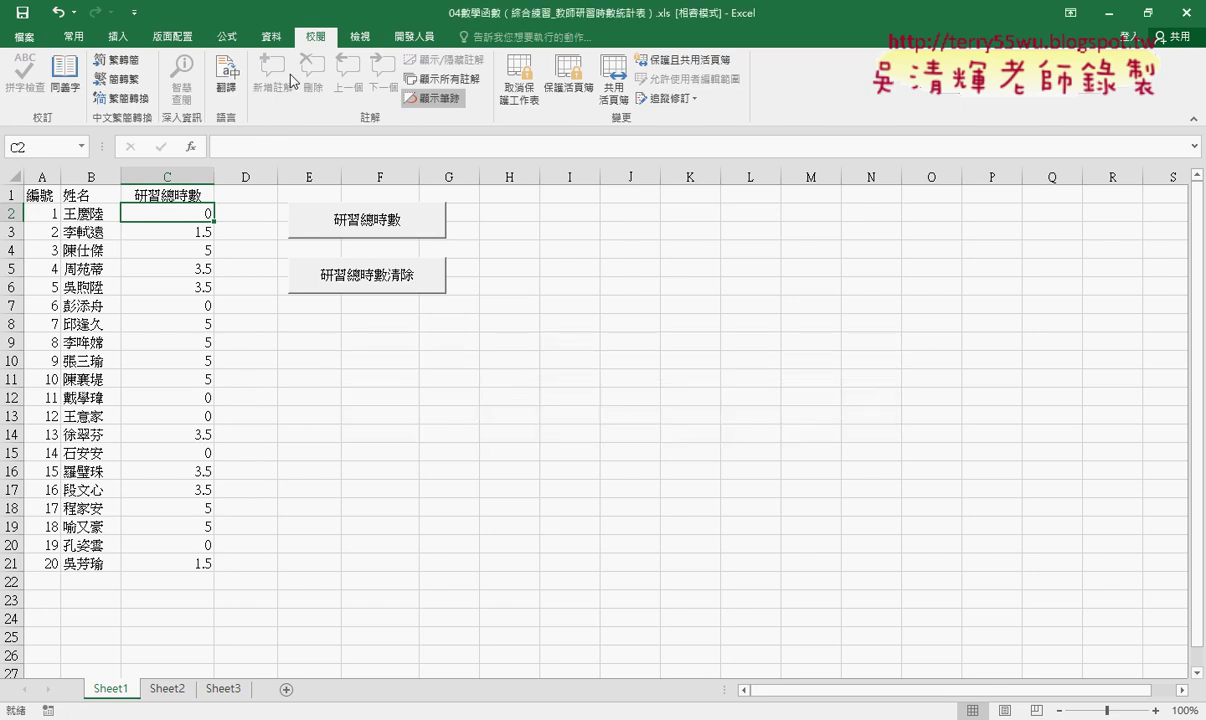
pyautogui.click(520, 97)
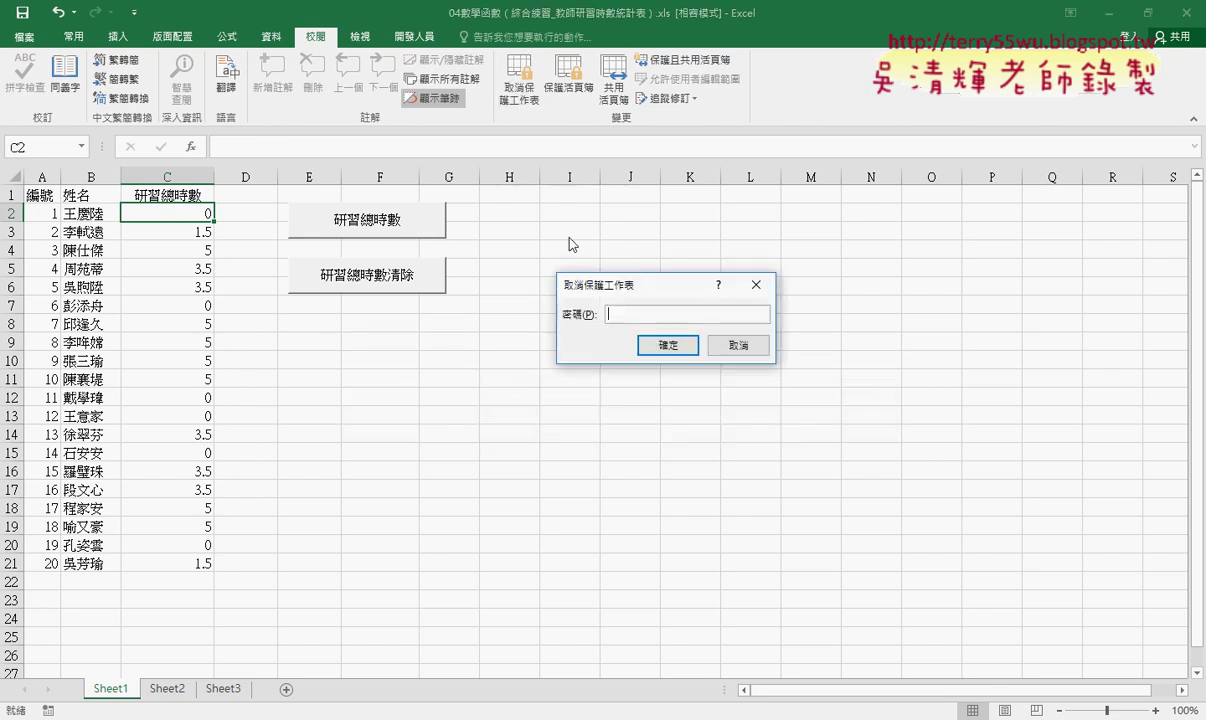
pyautogui.press('Return')
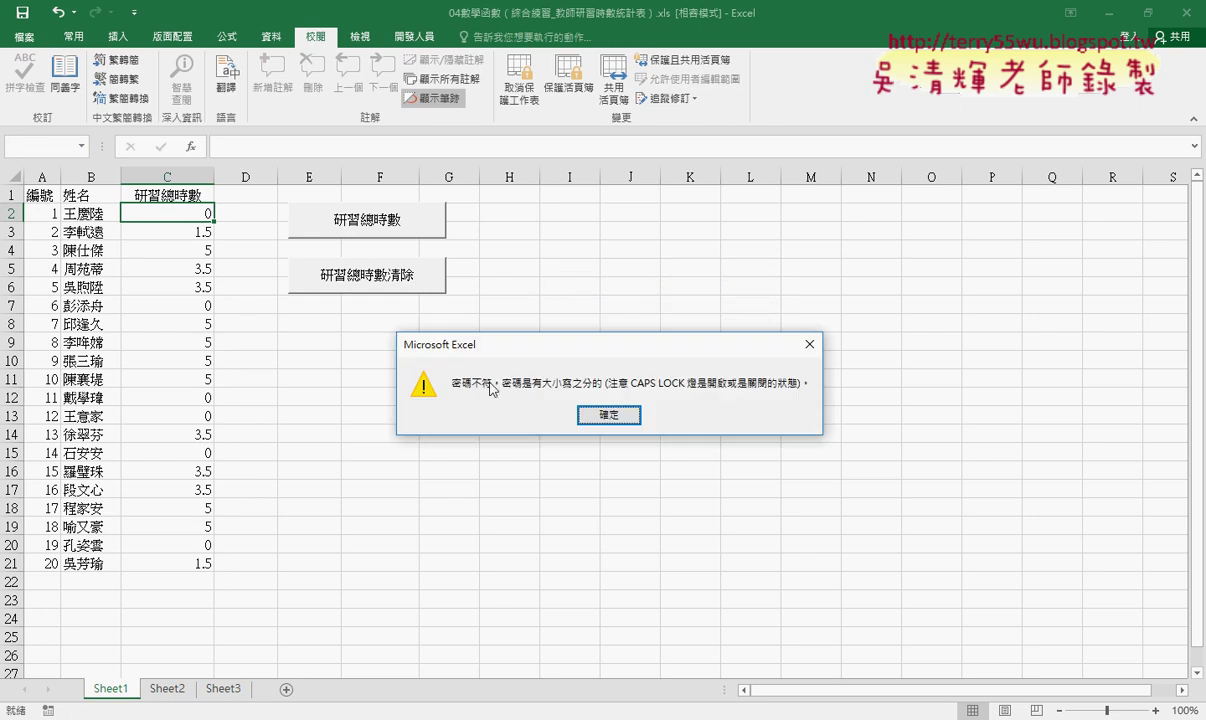
pyautogui.click(609, 414)
pyautogui.click(505, 90)
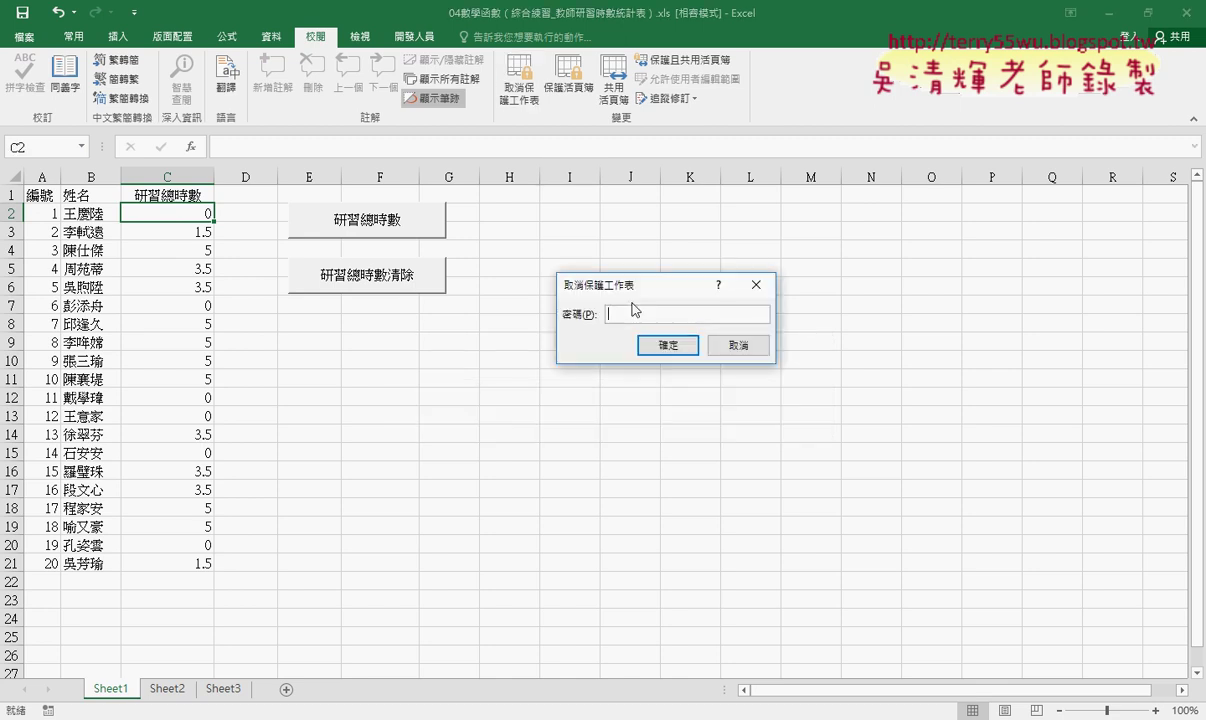
pyautogui.click(717, 356)
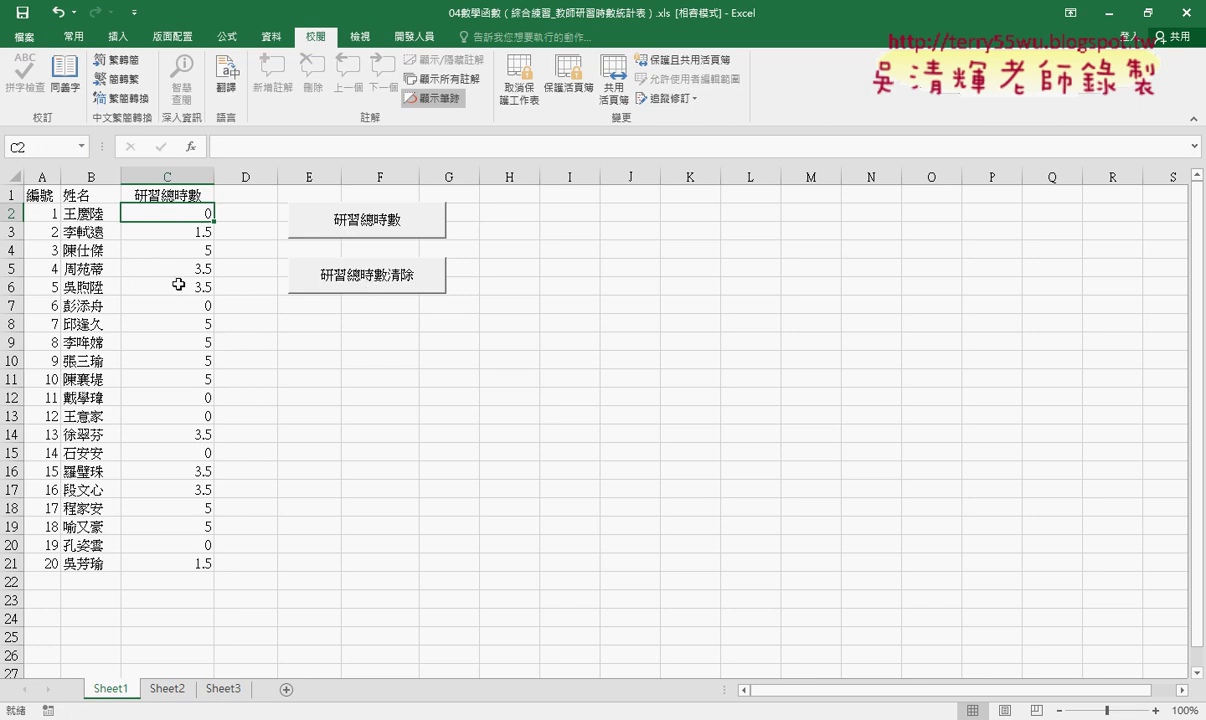
# Alternate the 研習總時數清除 and 研習總時數 buttons three times, clearing and refilling column C
pyautogui.click(354, 265)
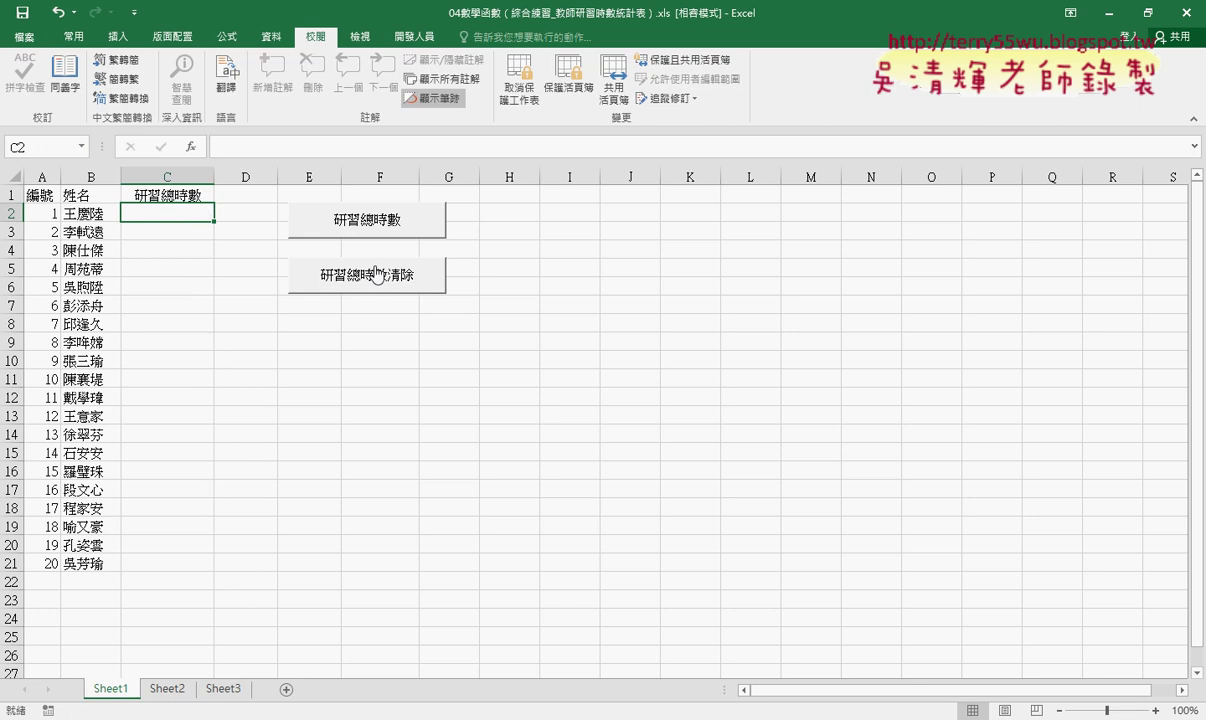
pyautogui.click(370, 224)
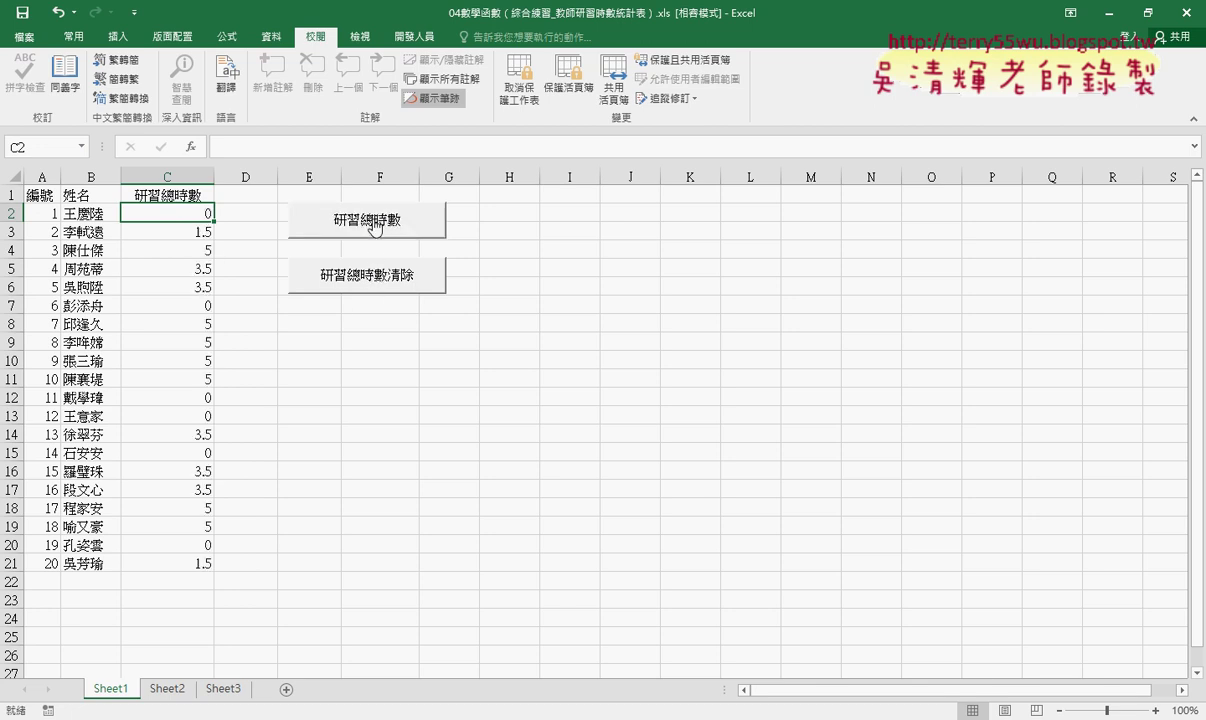
pyautogui.click(358, 272)
pyautogui.click(370, 228)
pyautogui.click(355, 277)
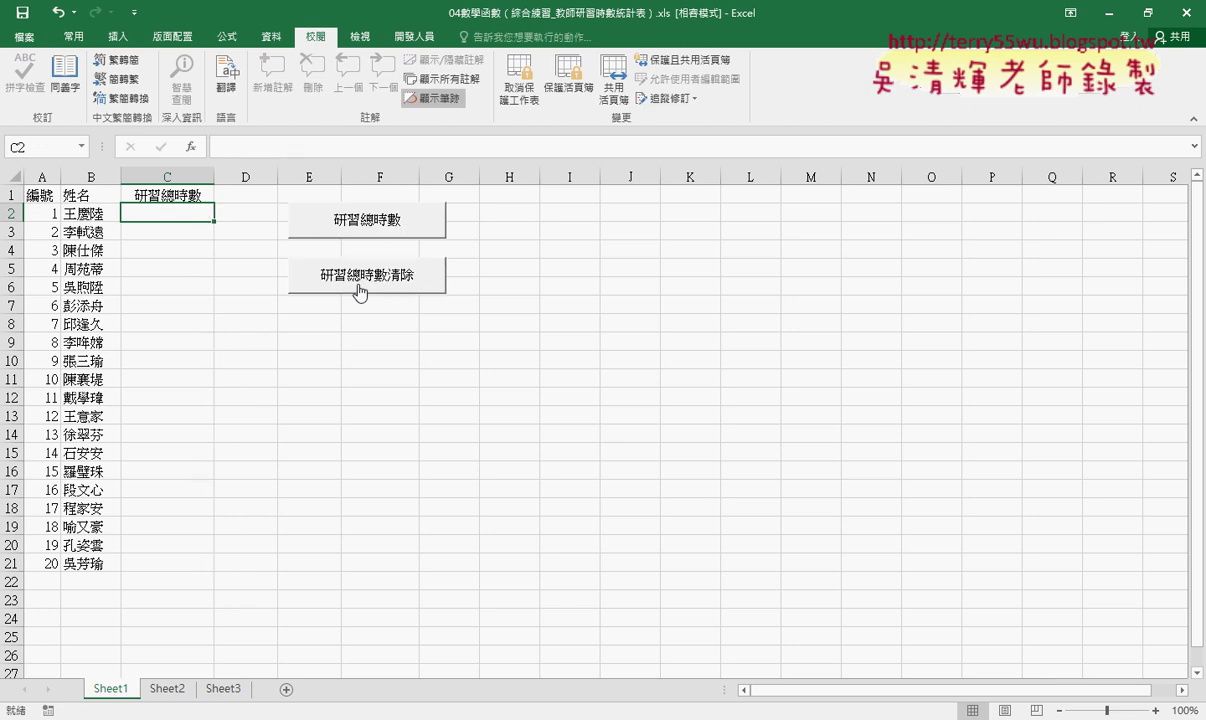
pyautogui.click(362, 208)
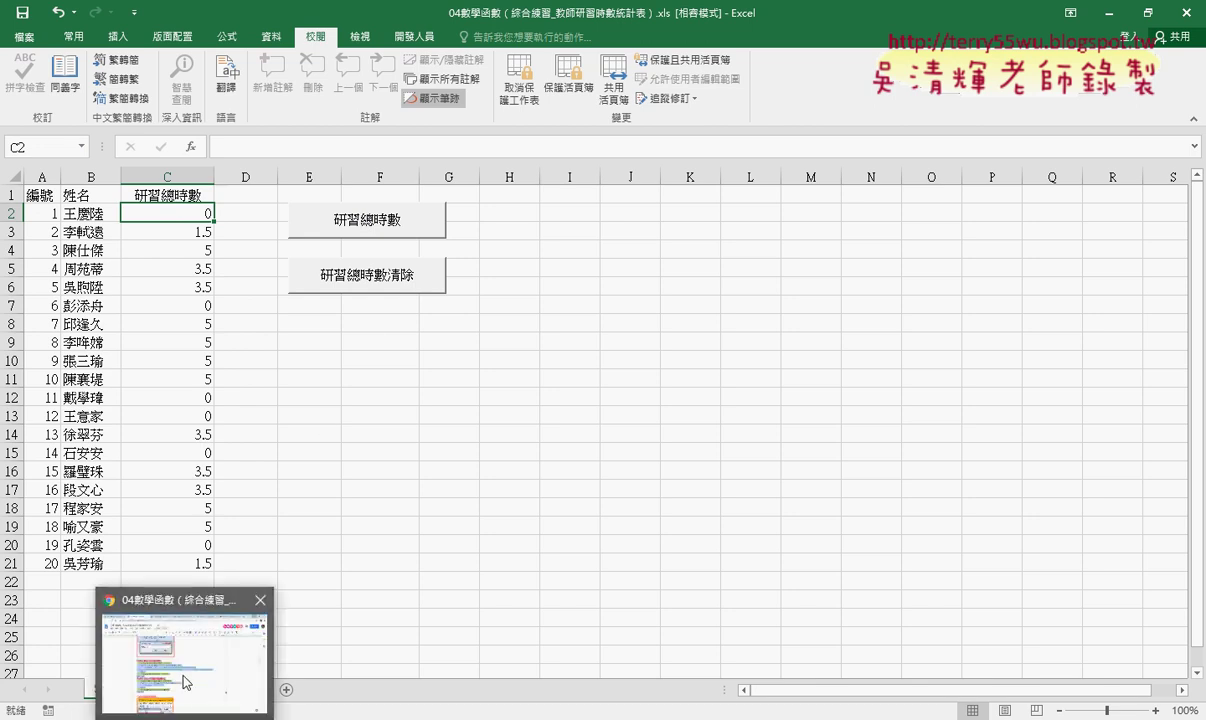
# In the Google Docs notes, highlight ActiveSheet, the Unprotect call and the reprotect line
pyautogui.click(172, 640)
pyautogui.click(487, 507)
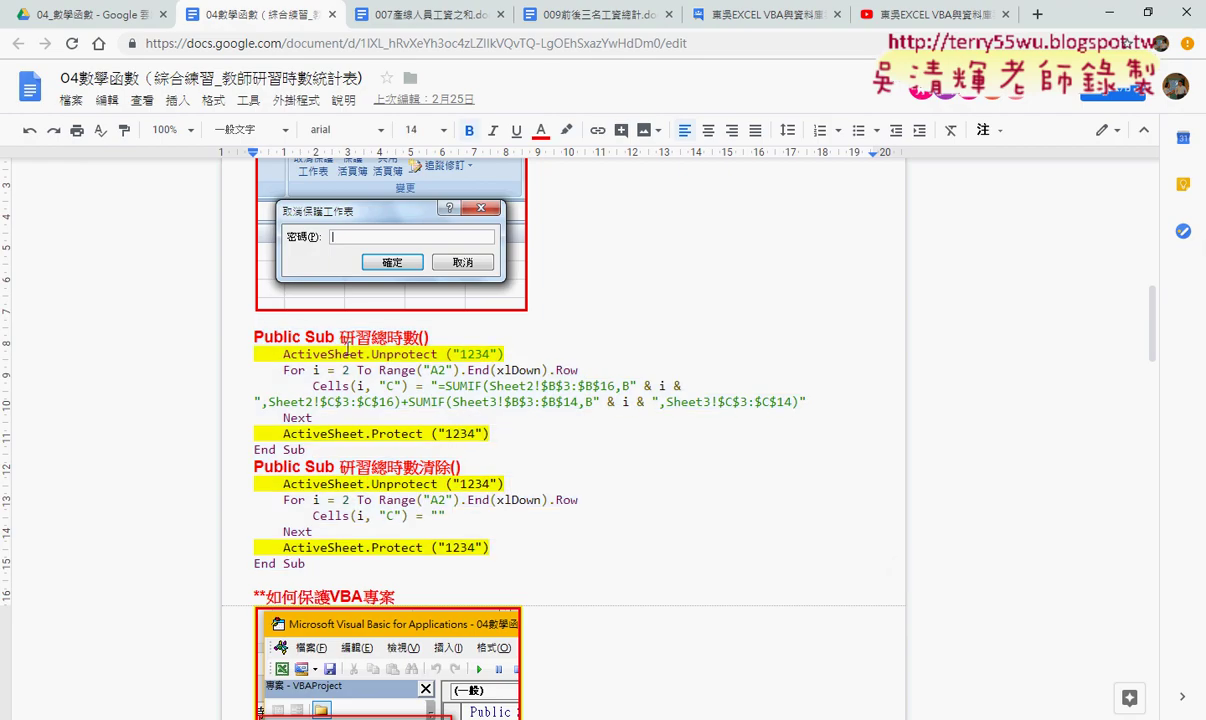
pyautogui.moveTo(283, 354)
pyautogui.mouseDown()
pyautogui.moveTo(340, 356)
pyautogui.moveTo(283, 356)
pyautogui.mouseUp()
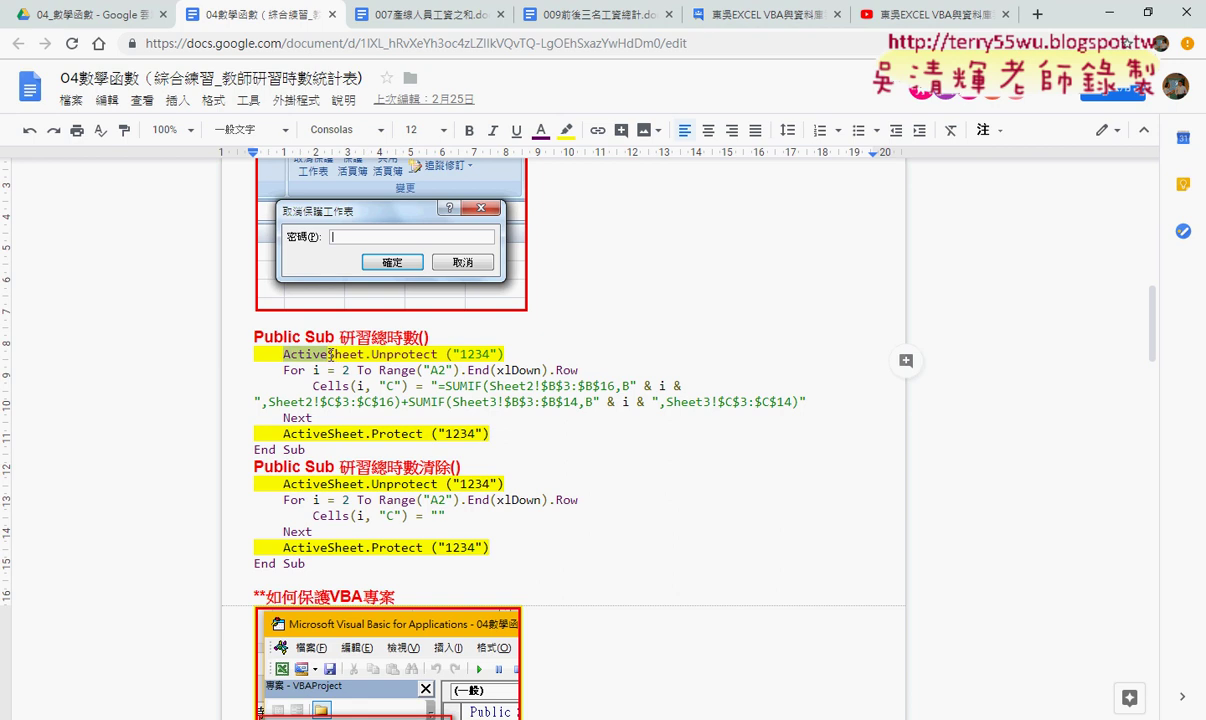
pyautogui.click(312, 354)
pyautogui.moveTo(328, 354); pyautogui.dragTo(437, 355)
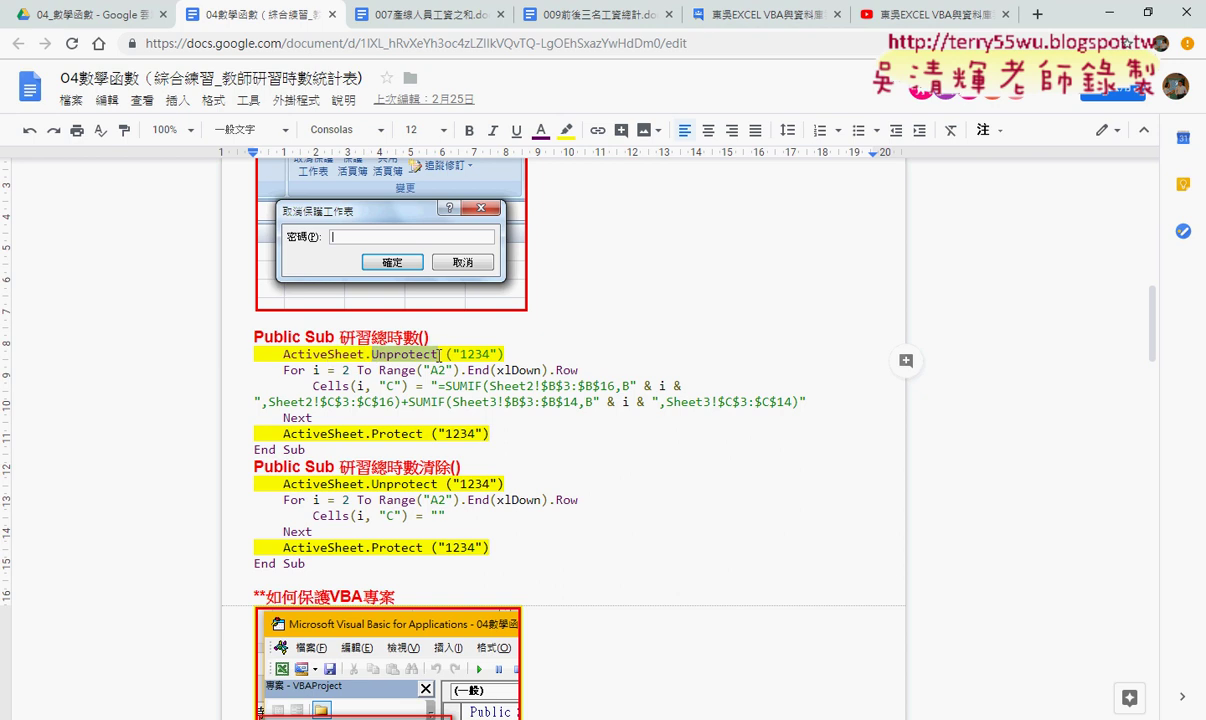
pyautogui.moveTo(489, 433); pyautogui.dragTo(286, 433)
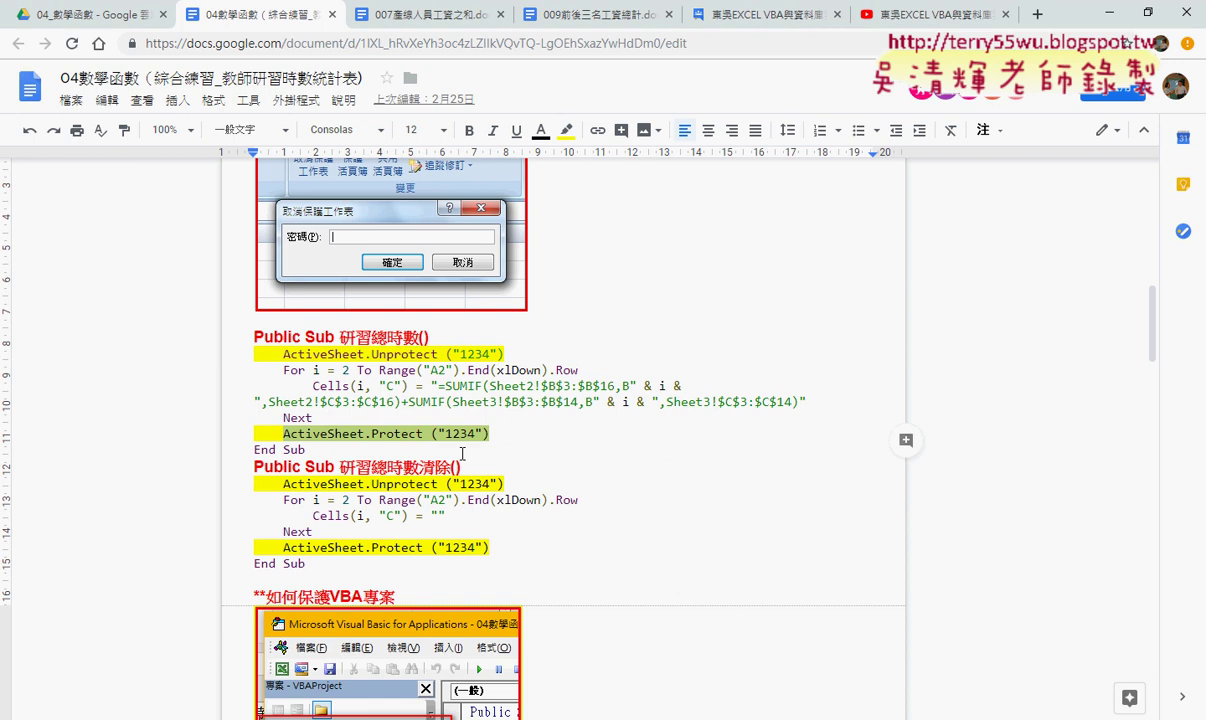
# Scroll the notes up to 如何動態輸入公式到儲存格中 and its training-hours table screenshot
pyautogui.scroll(-2, 462, 453)
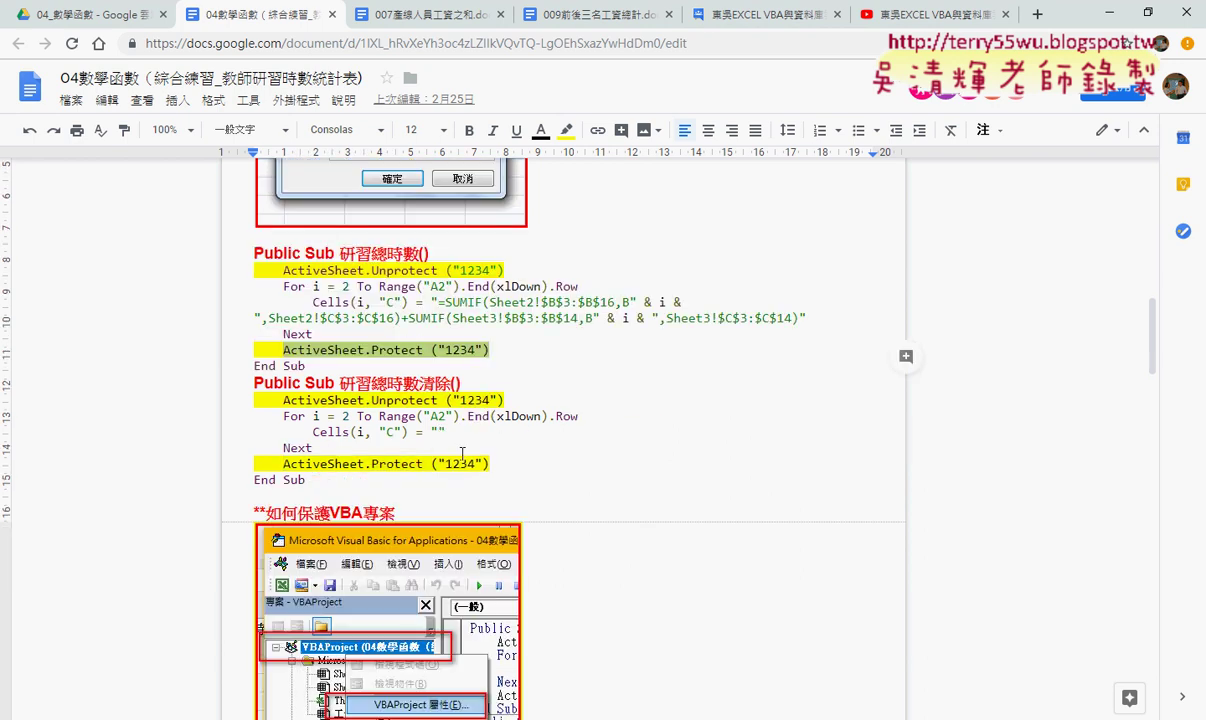
pyautogui.scroll(4, 462, 453)
pyautogui.scroll(5, 462, 453)
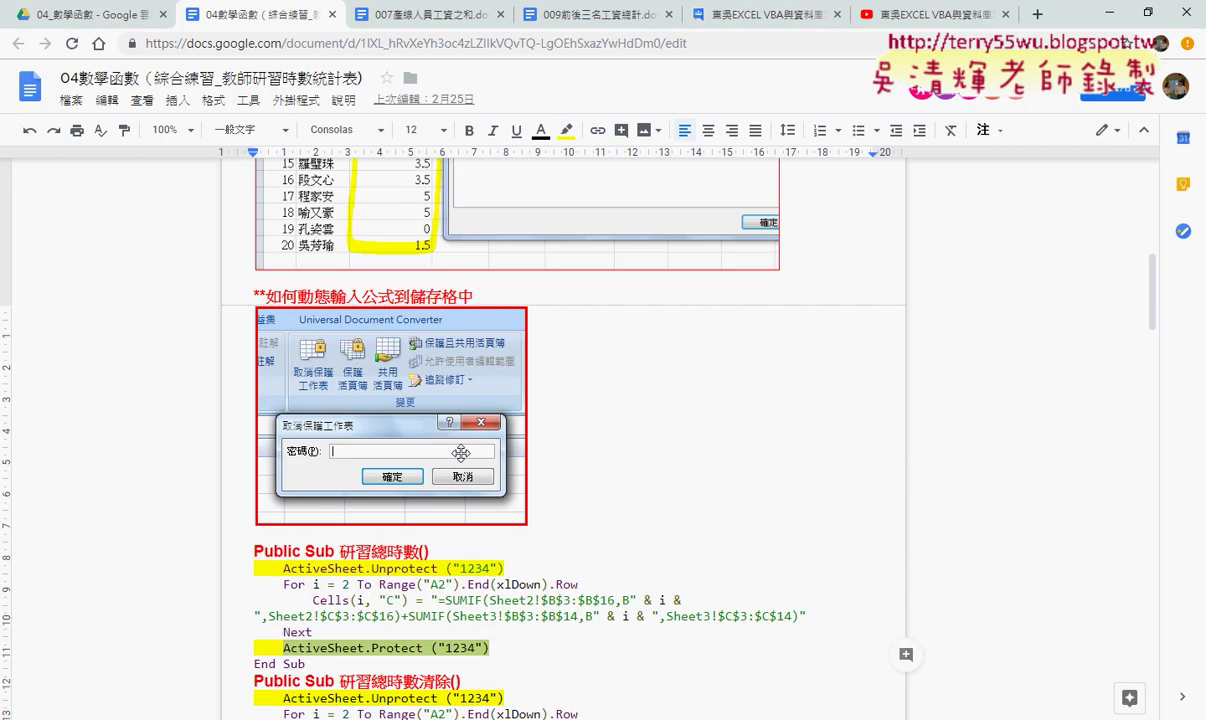
pyautogui.scroll(1, 460, 452)
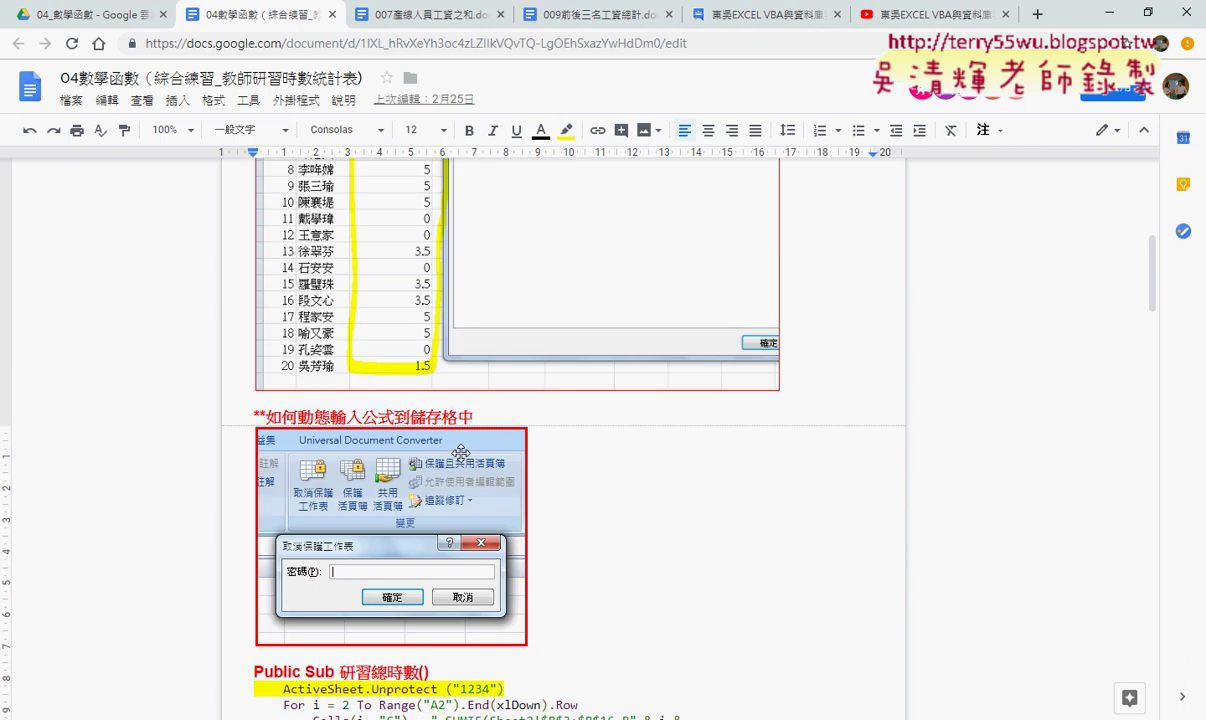